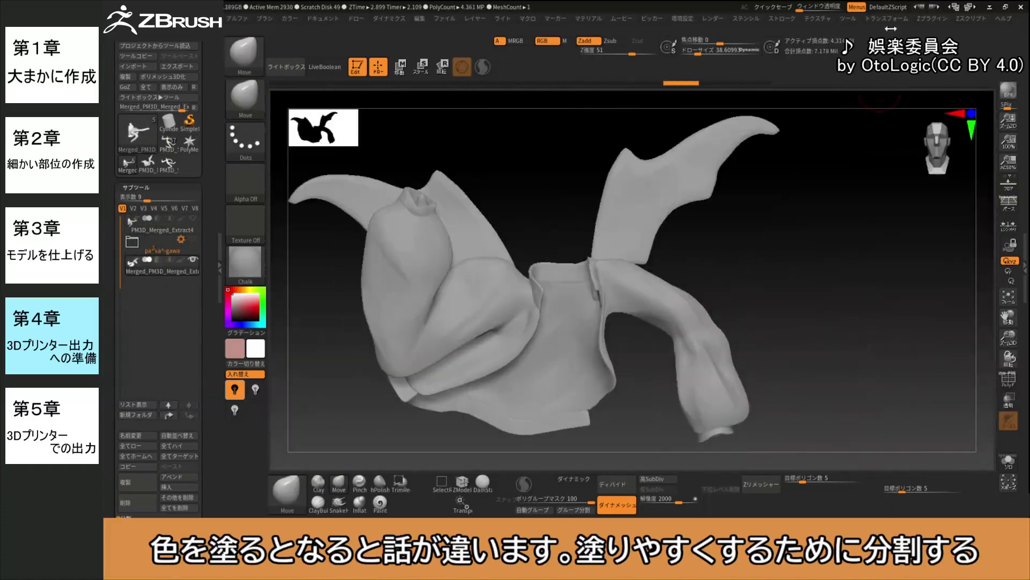
Step: Split the merged torso mesh into parts, checking the hoodie and hood opening with polygroups shown
{"action": "left_click", "coordinate": [962, 227]}
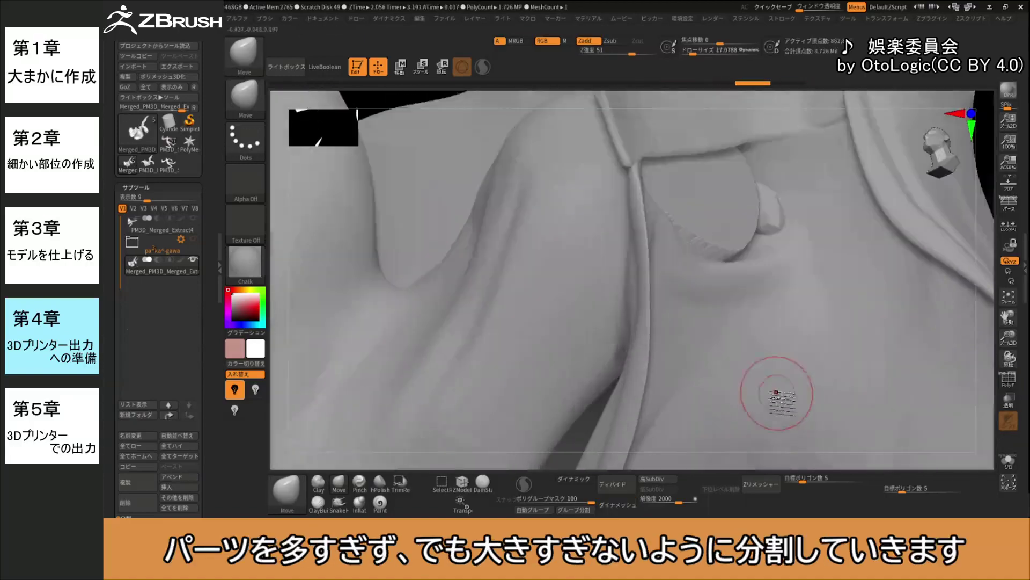
{"action": "mouse_move", "coordinate": [776, 394]}
{"action": "right_mouse_down"}
{"action": "mouse_move", "coordinate": [694, 409]}
{"action": "mouse_move", "coordinate": [621, 333]}
{"action": "mouse_move", "coordinate": [733, 279]}
{"action": "right_mouse_up"}
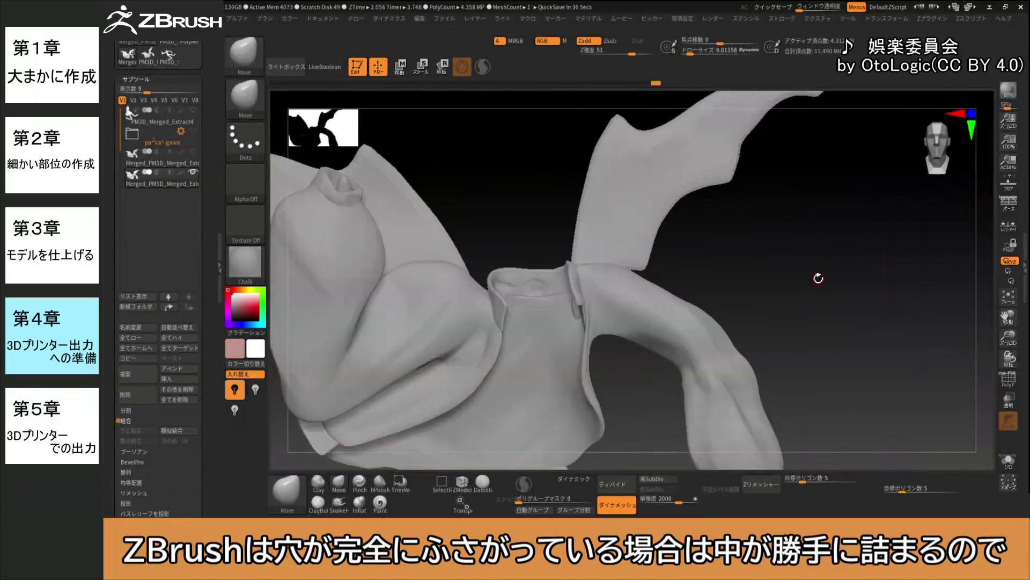
{"action": "left_click_drag", "start_coordinate": [766, 375], "coordinate": [756, 304]}
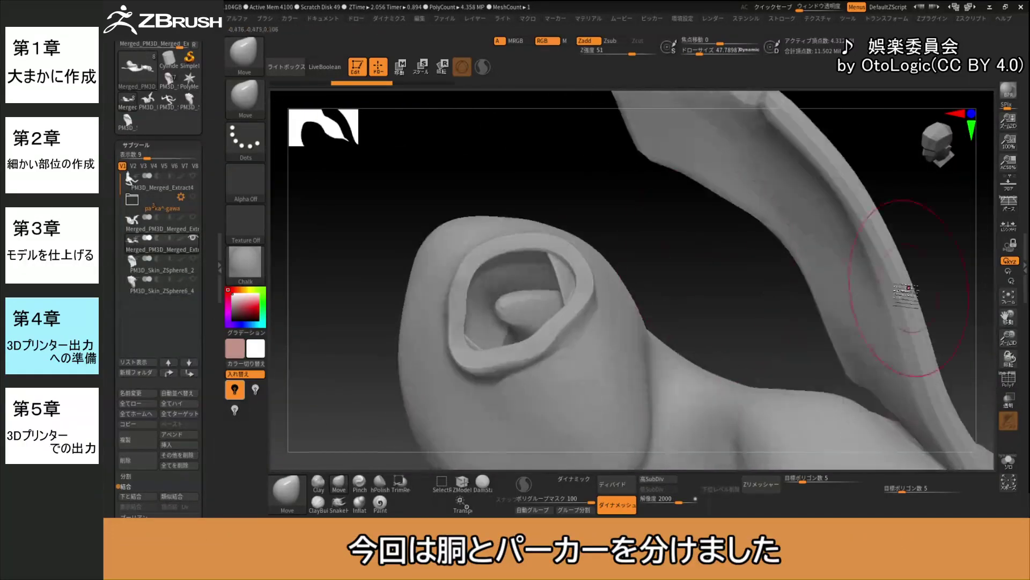
{"action": "key", "text": "shift+f"}
{"action": "mouse_move", "coordinate": [644, 300]}
{"action": "right_mouse_down"}
{"action": "mouse_move", "coordinate": [626, 240]}
{"action": "mouse_move", "coordinate": [652, 210]}
{"action": "mouse_move", "coordinate": [822, 275]}
{"action": "right_mouse_up"}
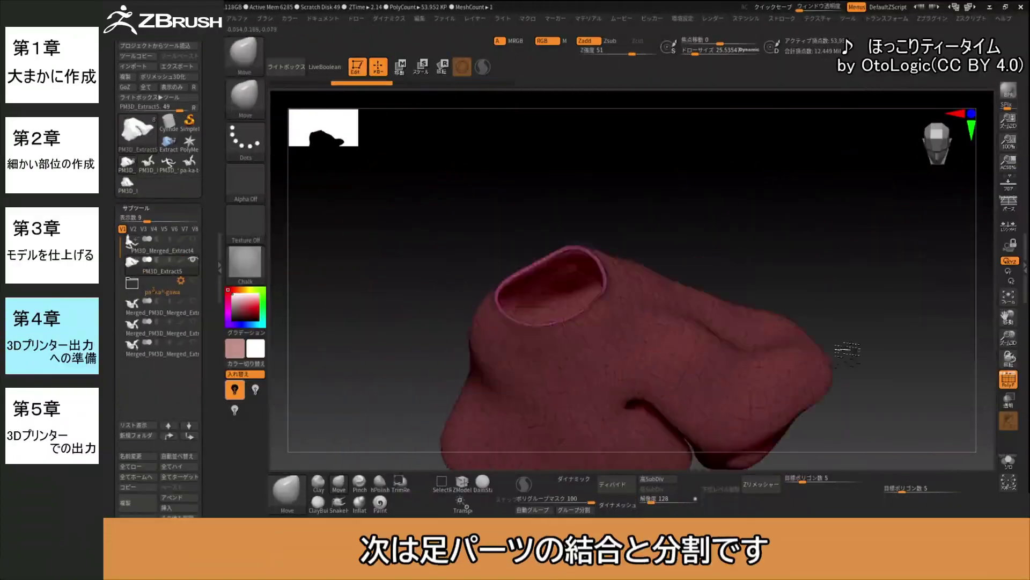
Step: Orbit around the hood and legs to inspect where the leg dowels will go
{"action": "left_click_drag", "start_coordinate": [848, 350], "coordinate": [739, 258]}
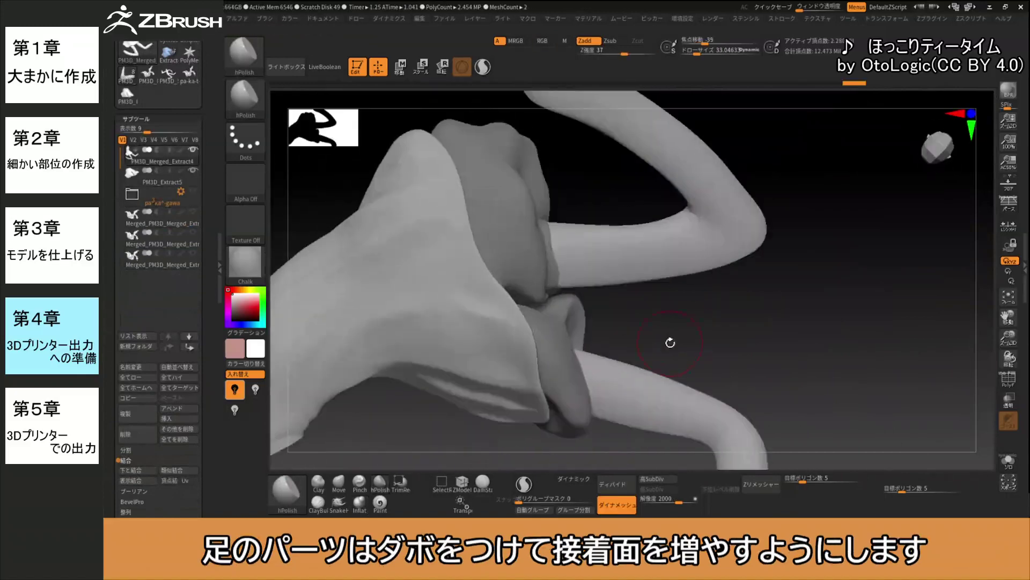
{"action": "left_click_drag", "start_coordinate": [671, 342], "coordinate": [580, 347]}
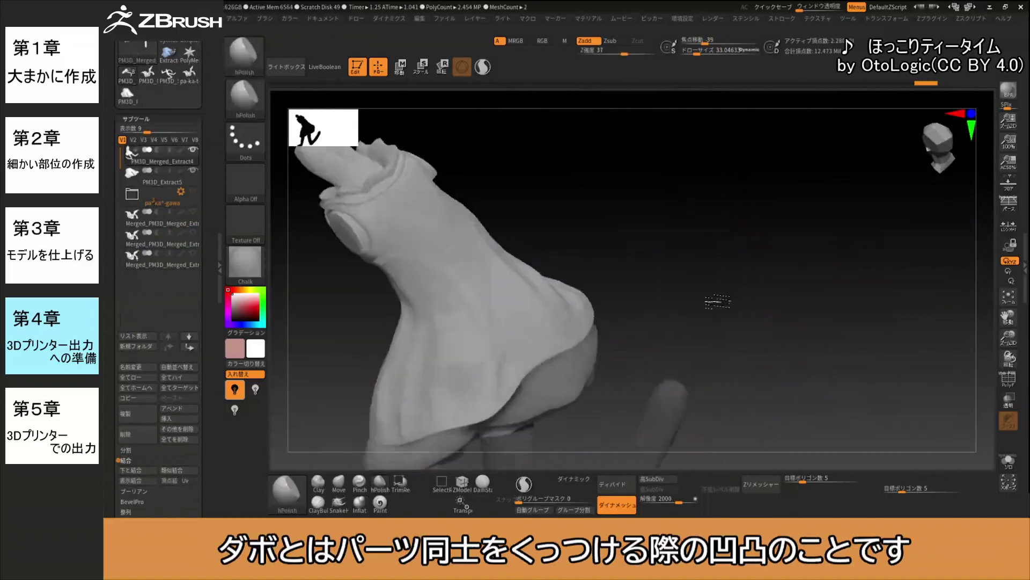
{"action": "left_click_drag", "start_coordinate": [751, 291], "coordinate": [759, 378]}
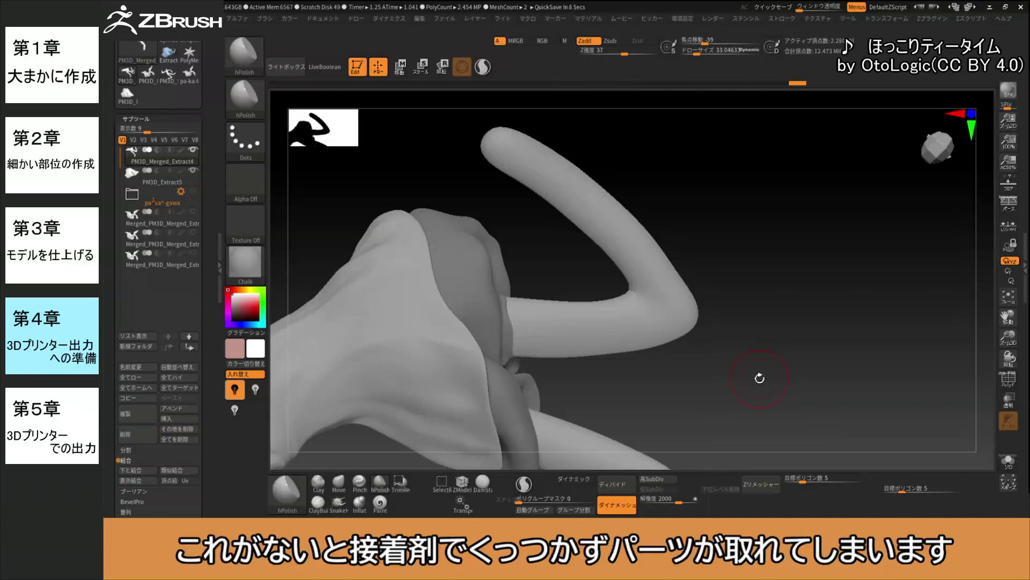
{"action": "left_click_drag", "start_coordinate": [590, 296], "coordinate": [647, 334]}
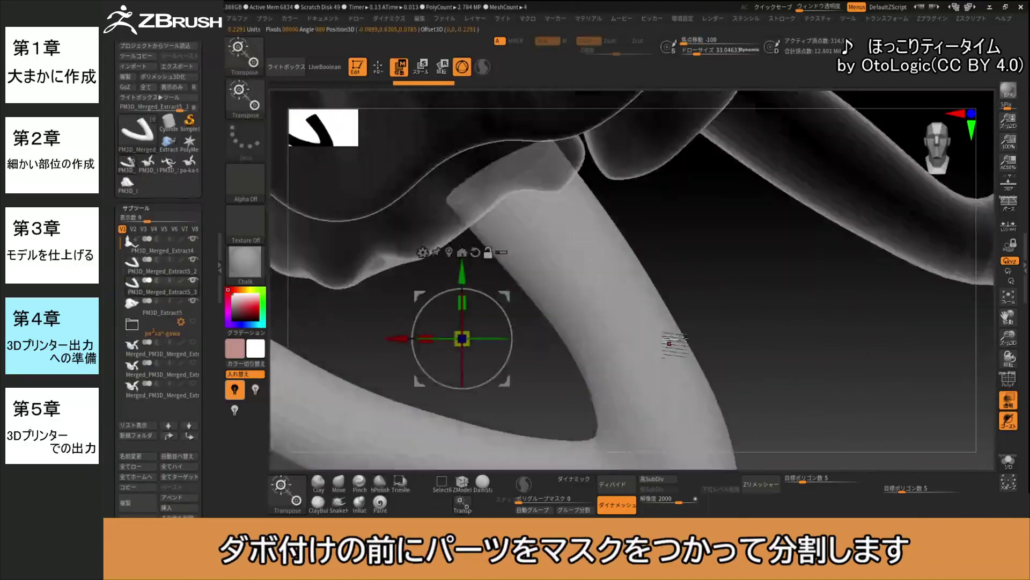
Step: Orbit around the split legs to view the cylinder dowels from the side
{"action": "left_click_drag", "start_coordinate": [669, 342], "coordinate": [713, 399]}
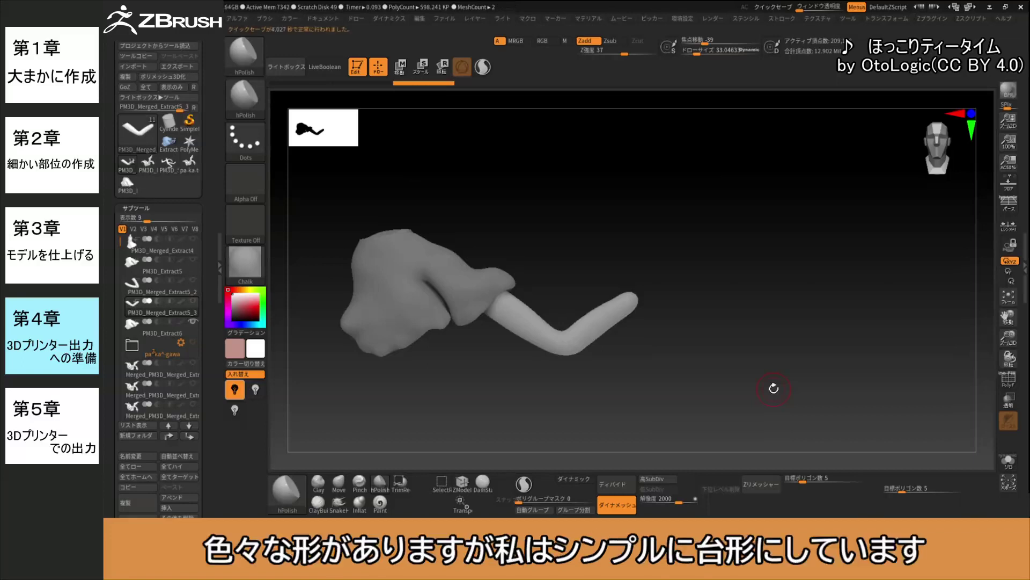
{"action": "left_click_drag", "start_coordinate": [667, 282], "coordinate": [672, 295]}
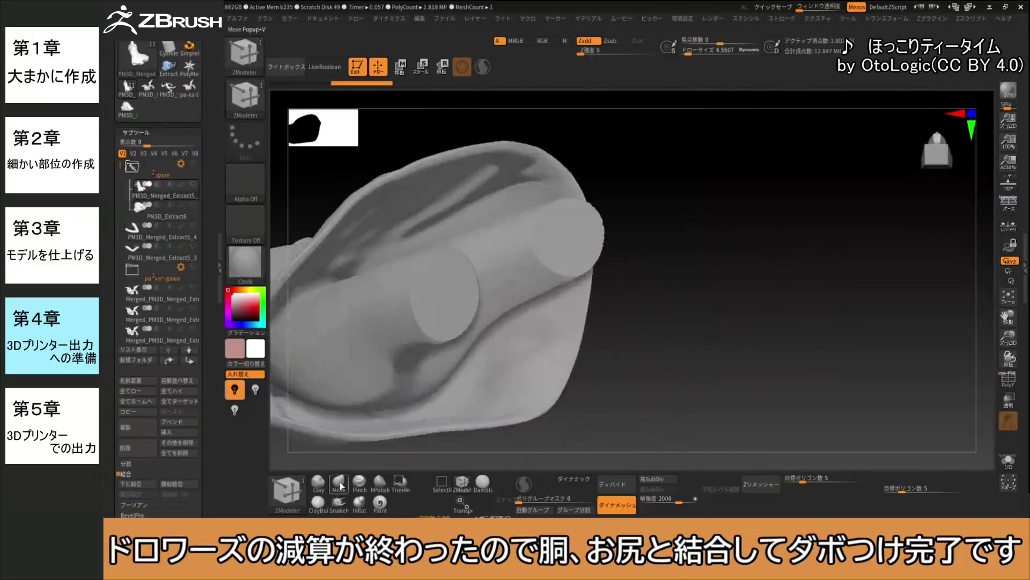
{"action": "left_click_drag", "start_coordinate": [792, 281], "coordinate": [753, 373]}
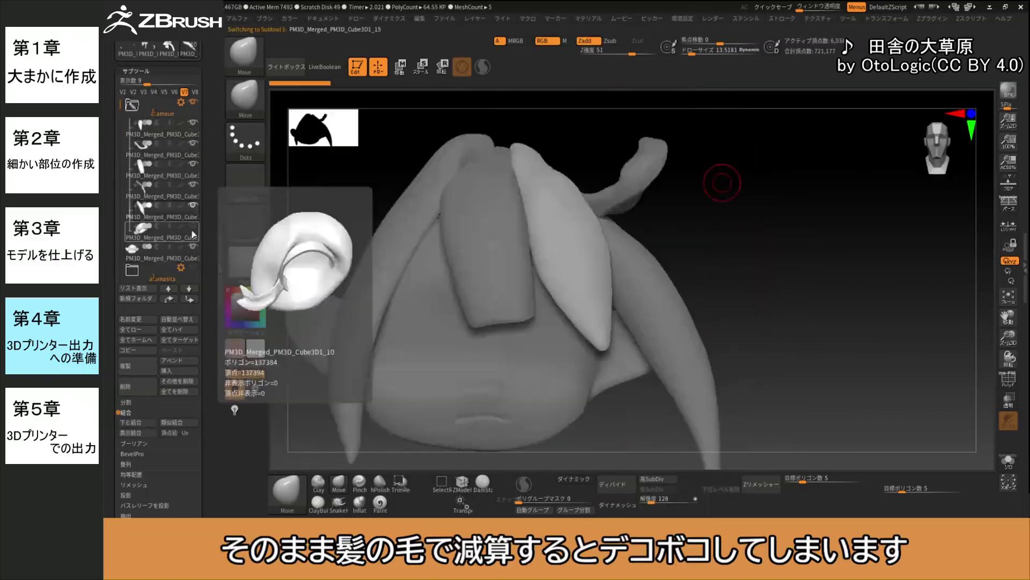
Step: Orbit the head part to check its flattened top surface
{"action": "left_click_drag", "start_coordinate": [756, 312], "coordinate": [750, 233]}
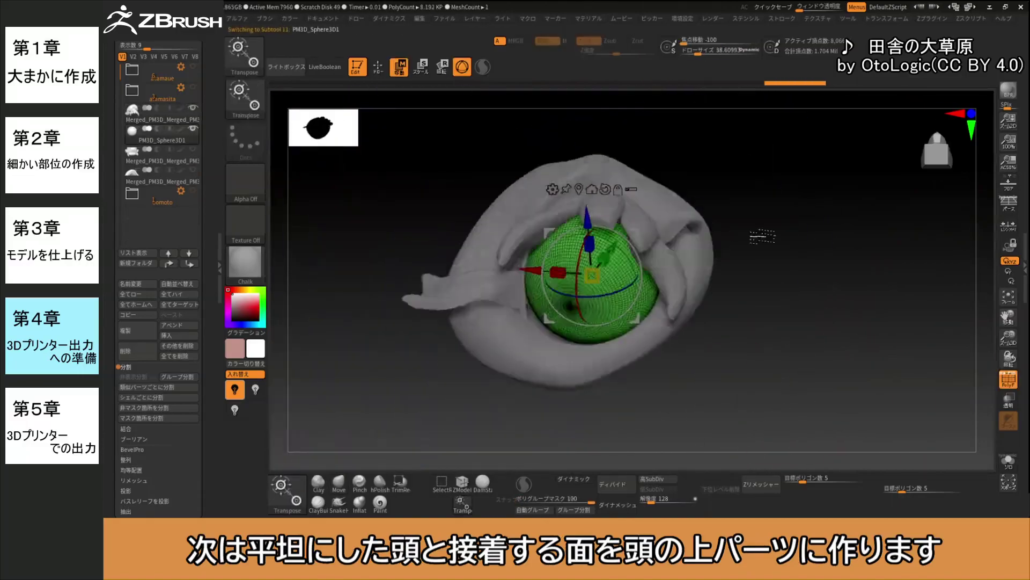
{"action": "left_click_drag", "start_coordinate": [757, 346], "coordinate": [605, 246]}
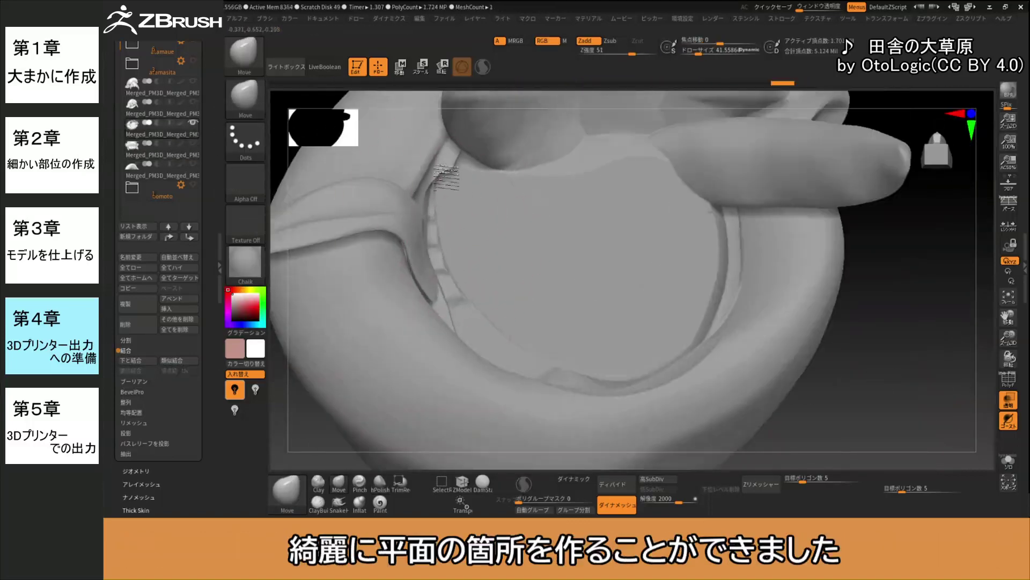
{"action": "mouse_move", "coordinate": [447, 178]}
{"action": "right_mouse_down"}
{"action": "mouse_move", "coordinate": [530, 299]}
{"action": "mouse_move", "coordinate": [794, 294]}
{"action": "mouse_move", "coordinate": [805, 341]}
{"action": "right_mouse_up"}
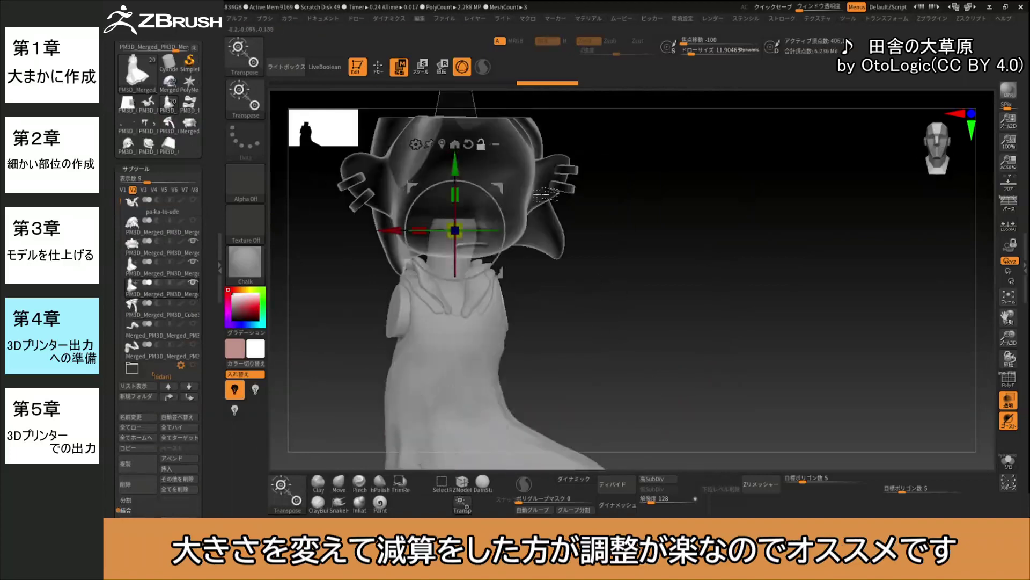
Step: Zoom to the neck joint, select the PM3D_Cube3D2_5 dowel piece, and hide the polygon wireframe
{"action": "left_click_drag", "start_coordinate": [544, 195], "coordinate": [696, 261], "text": "alt"}
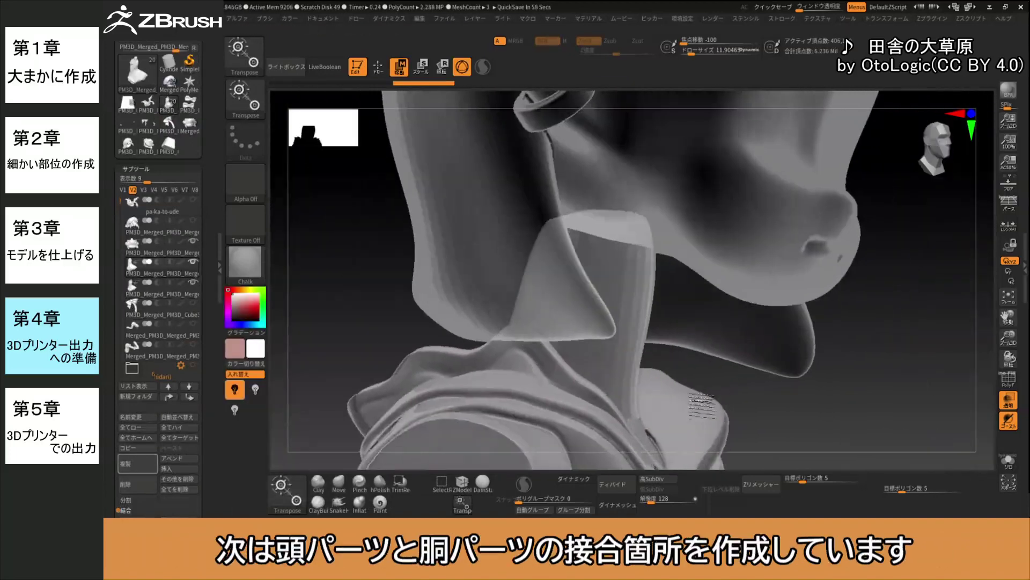
{"action": "left_click", "coordinate": [187, 295]}
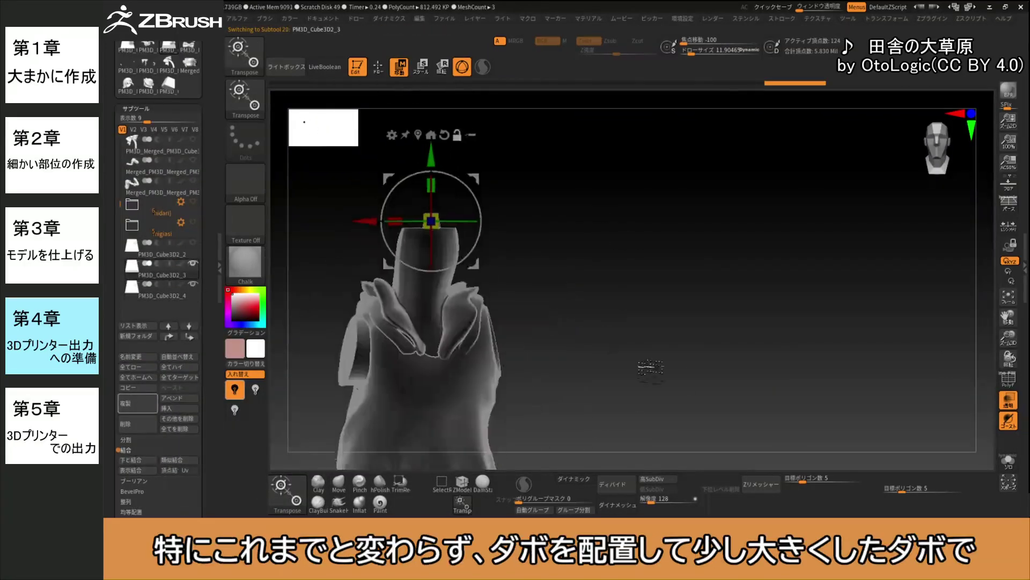
{"action": "left_click", "coordinate": [176, 387]}
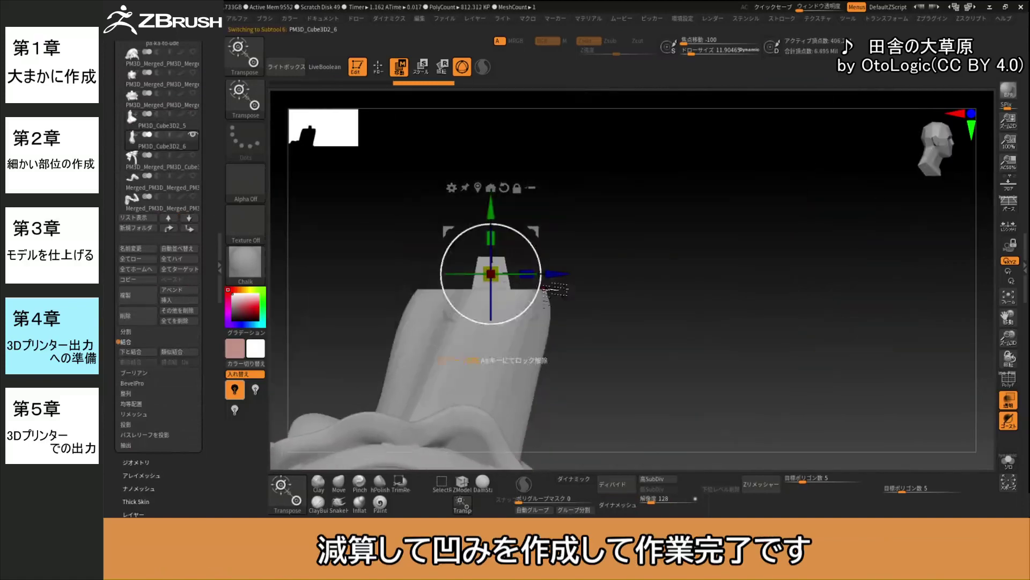
{"action": "left_click", "coordinate": [1007, 381]}
{"action": "left_click", "coordinate": [178, 125]}
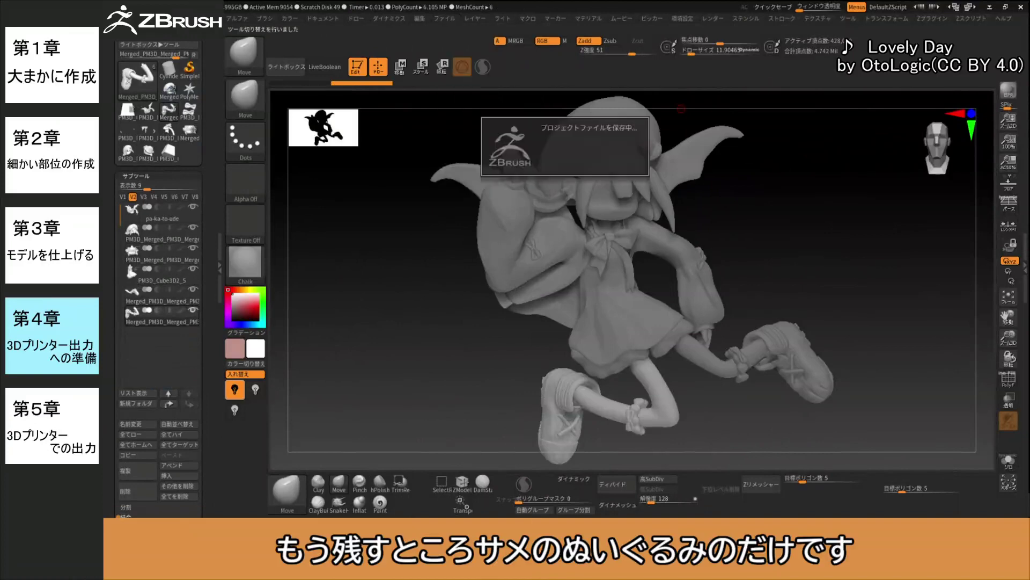
Step: Rename the selected part to 'huku'
{"action": "left_click", "coordinate": [140, 422]}
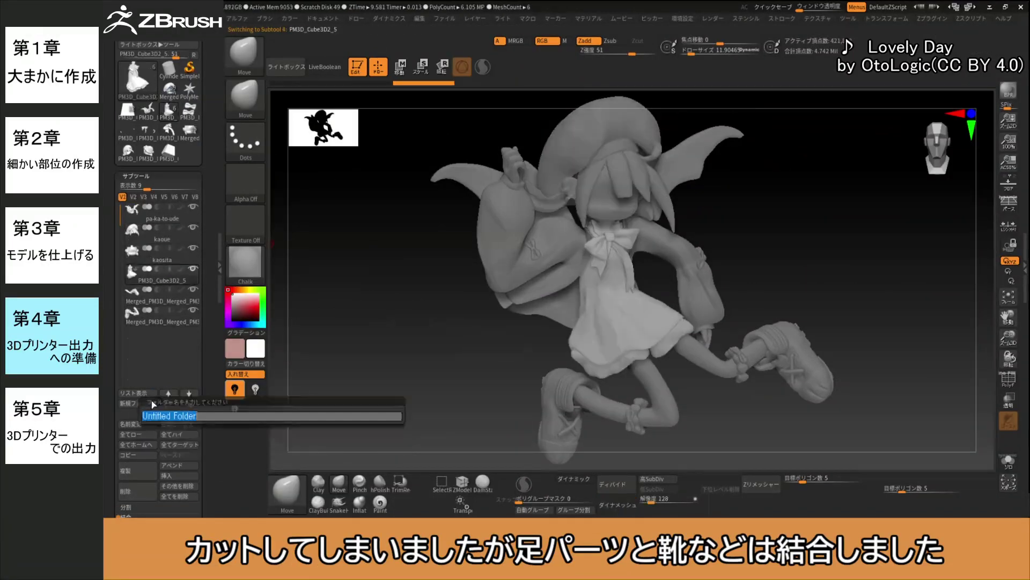
{"action": "type", "text": "huku"}
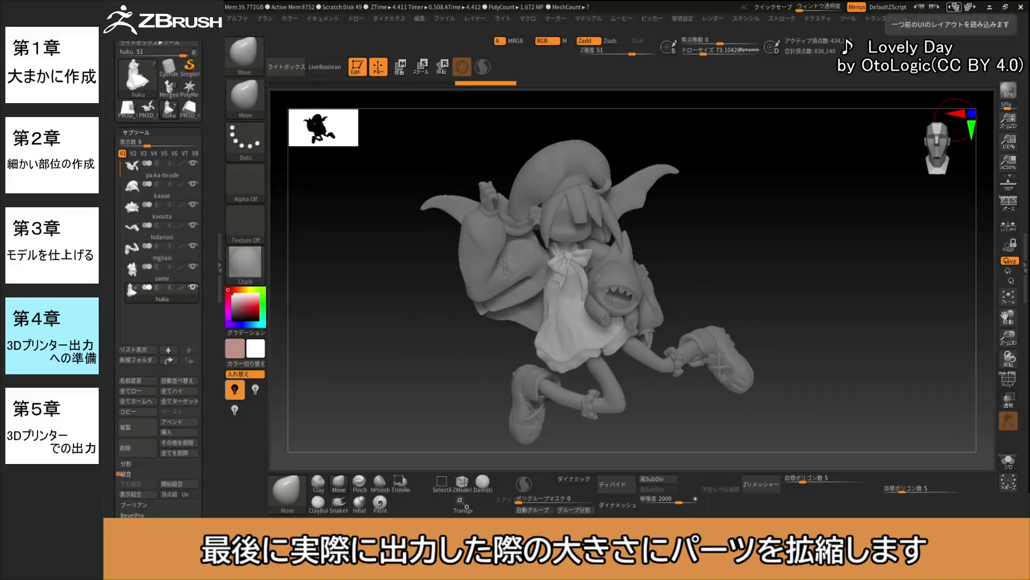
Step: Make kaosita active and set its size unit to millimetres in Scale Master
{"action": "left_click", "coordinate": [927, 19]}
{"action": "left_click", "coordinate": [568, 237], "text": "alt"}
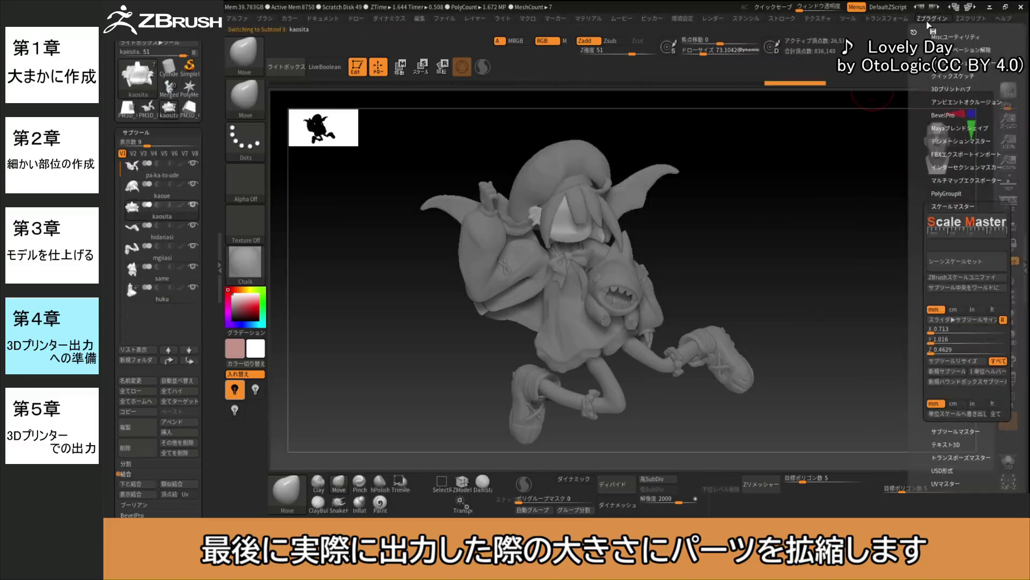
{"action": "key", "text": "w"}
{"action": "left_click", "coordinate": [950, 328]}
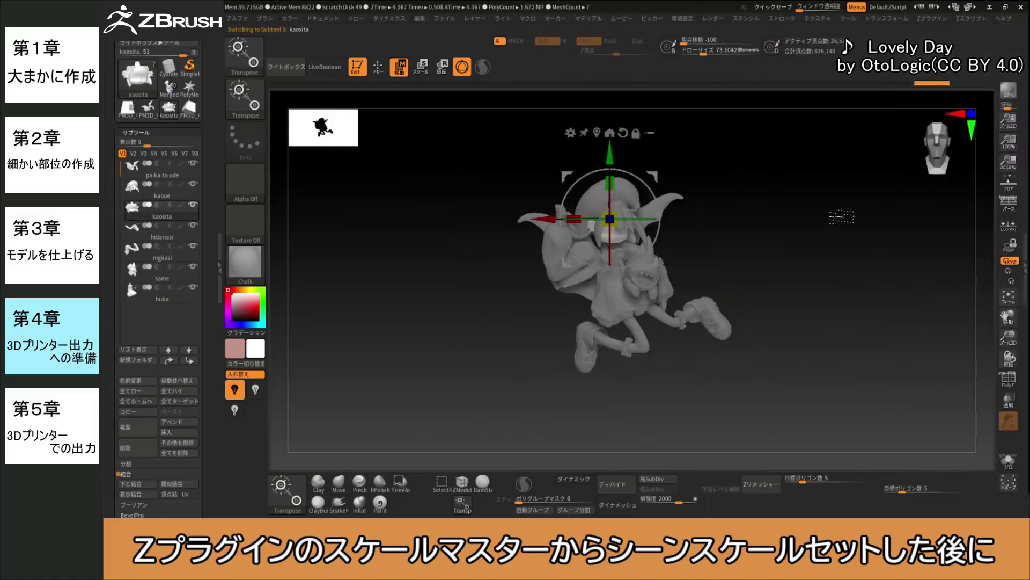
{"action": "scroll", "coordinate": [609, 182], "scroll_direction": "up", "scroll_amount": 3}
{"action": "scroll", "coordinate": [609, 182], "scroll_direction": "up", "scroll_amount": 2}
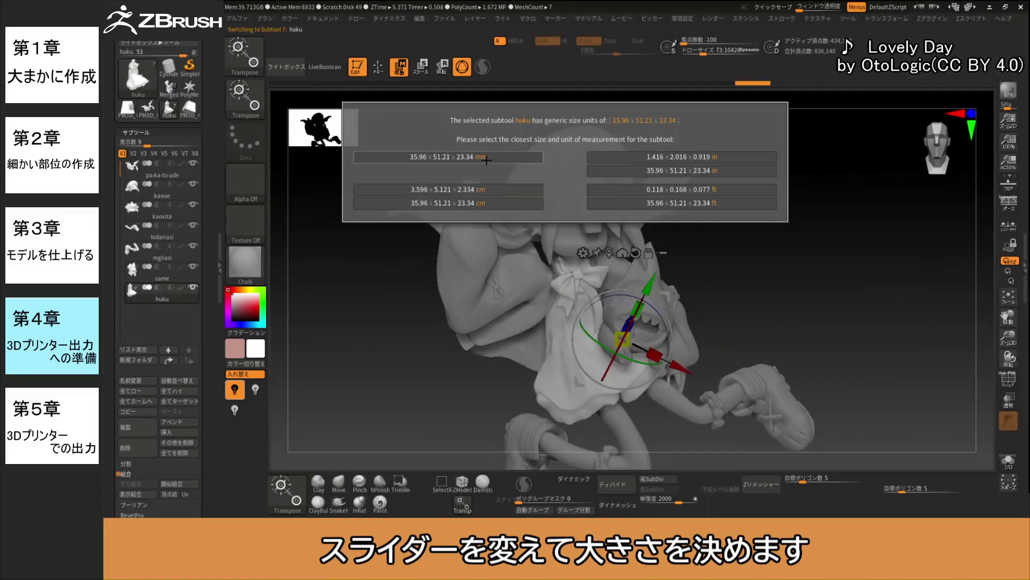
{"action": "left_click", "coordinate": [486, 159]}
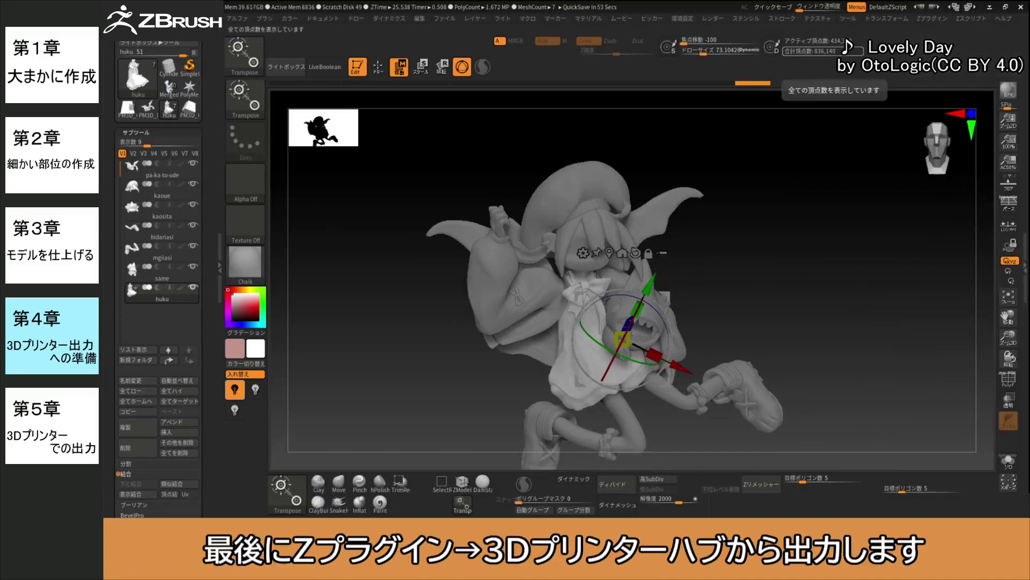
Step: Select the two right-leg pieces
{"action": "left_click_drag", "start_coordinate": [762, 305], "coordinate": [698, 268]}
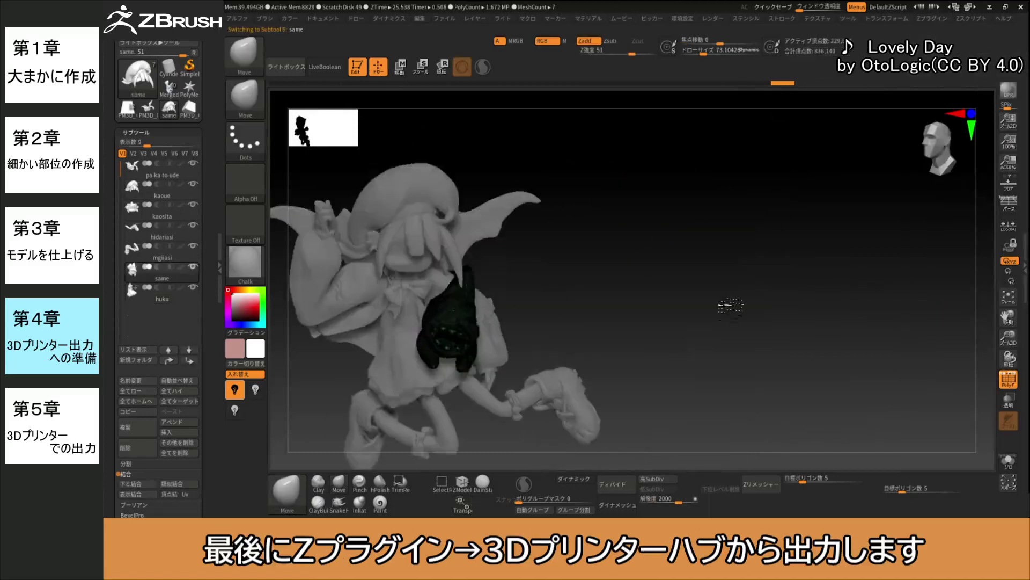
{"action": "left_click", "coordinate": [161, 249]}
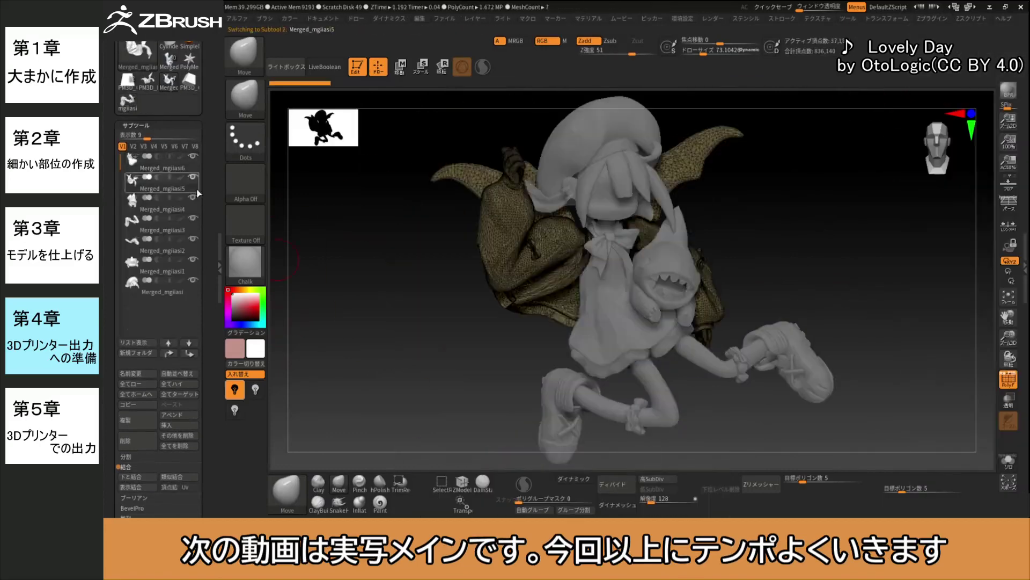
{"action": "left_click", "coordinate": [161, 226]}
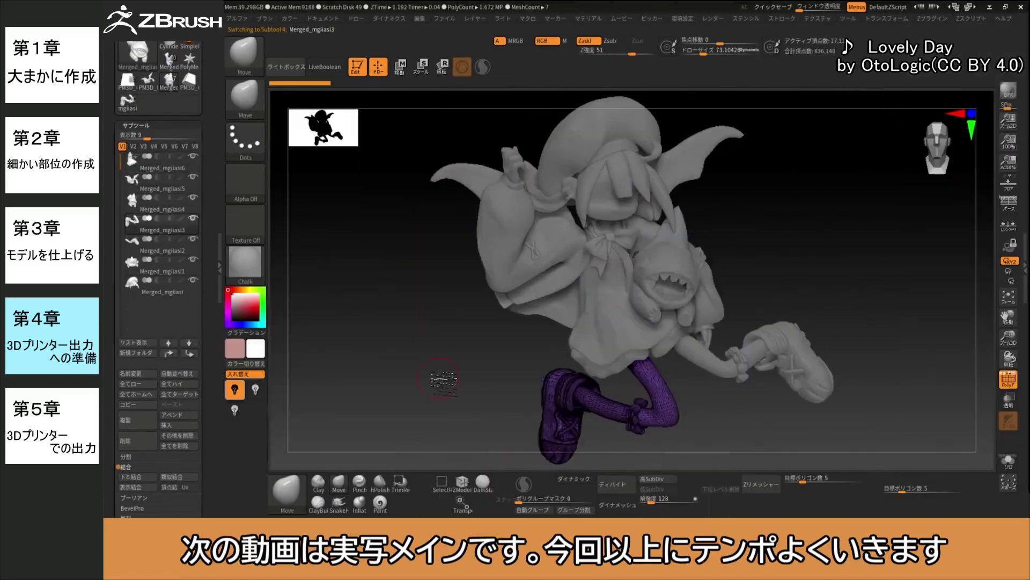